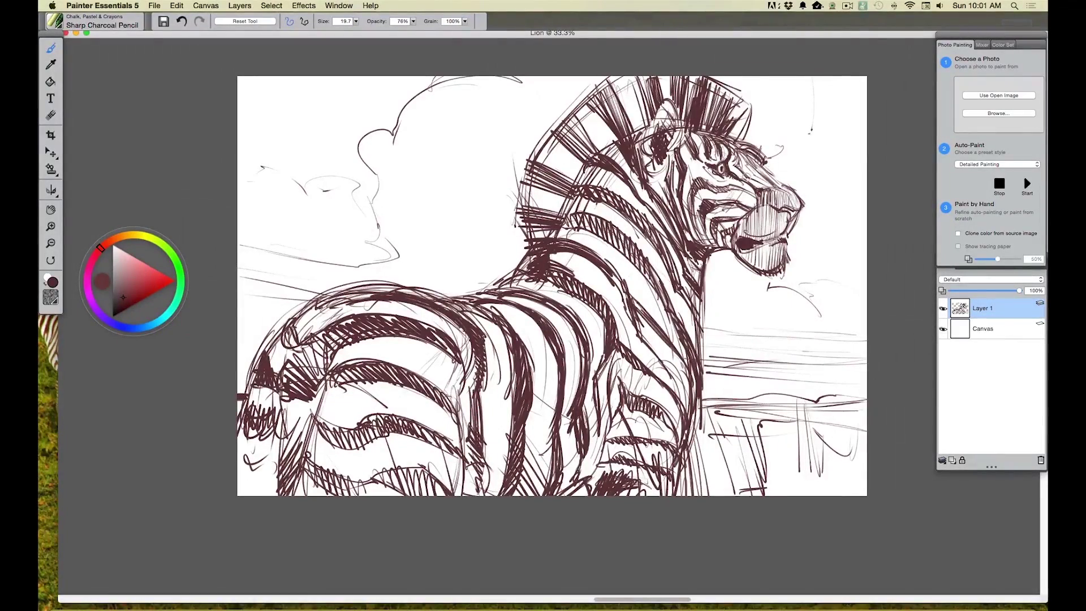
# Step: Add a new layer above the sketch, fade Layer 1 to 20% opacity and make Layer 2 active
pyautogui.click(952, 460)
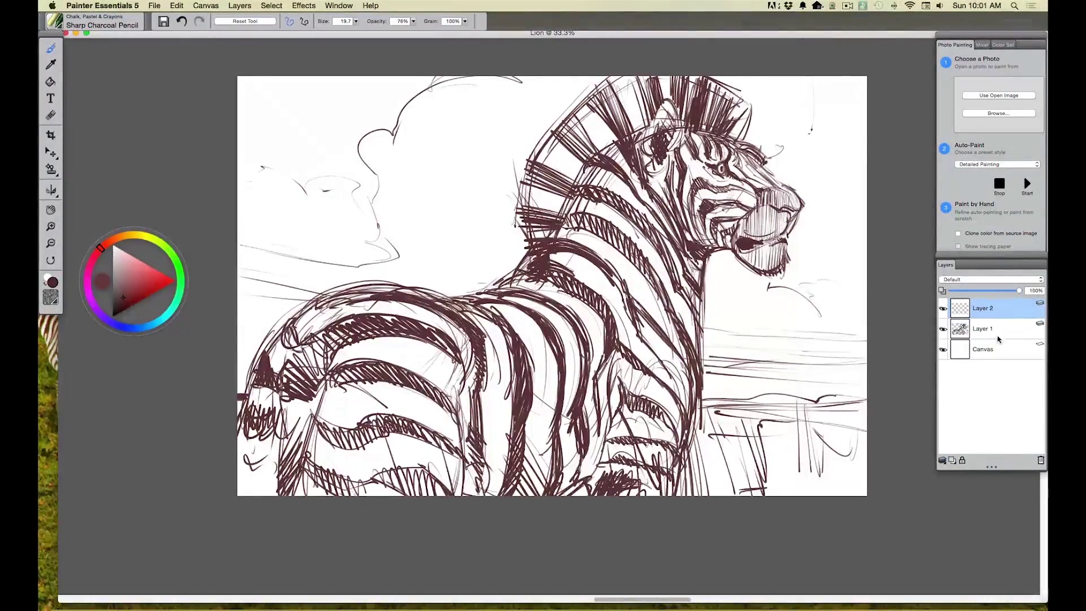
pyautogui.click(986, 330)
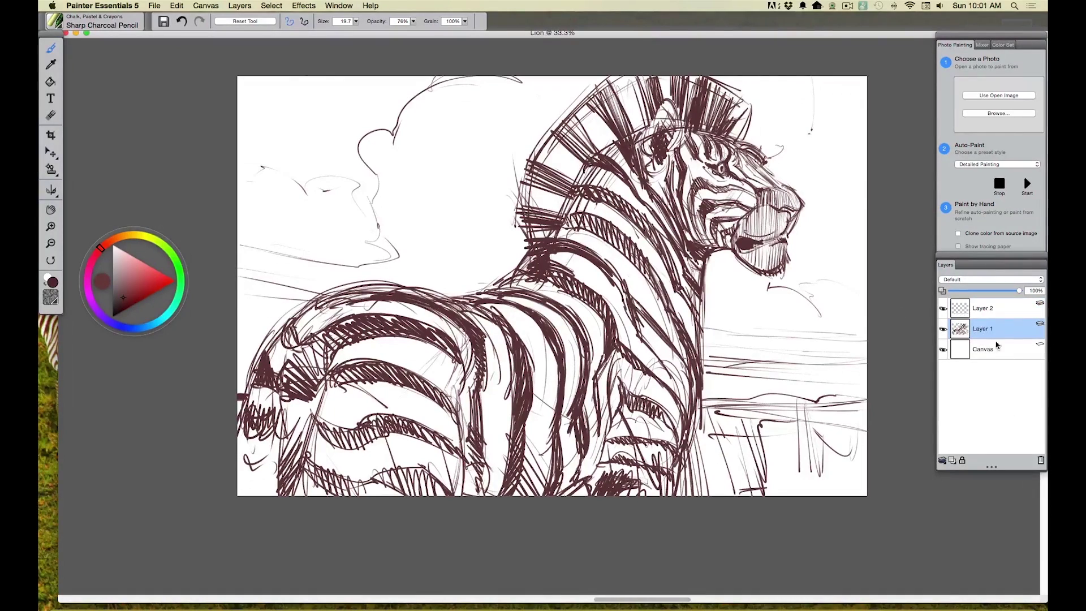
pyautogui.moveTo(1020, 290); pyautogui.dragTo(969, 291)
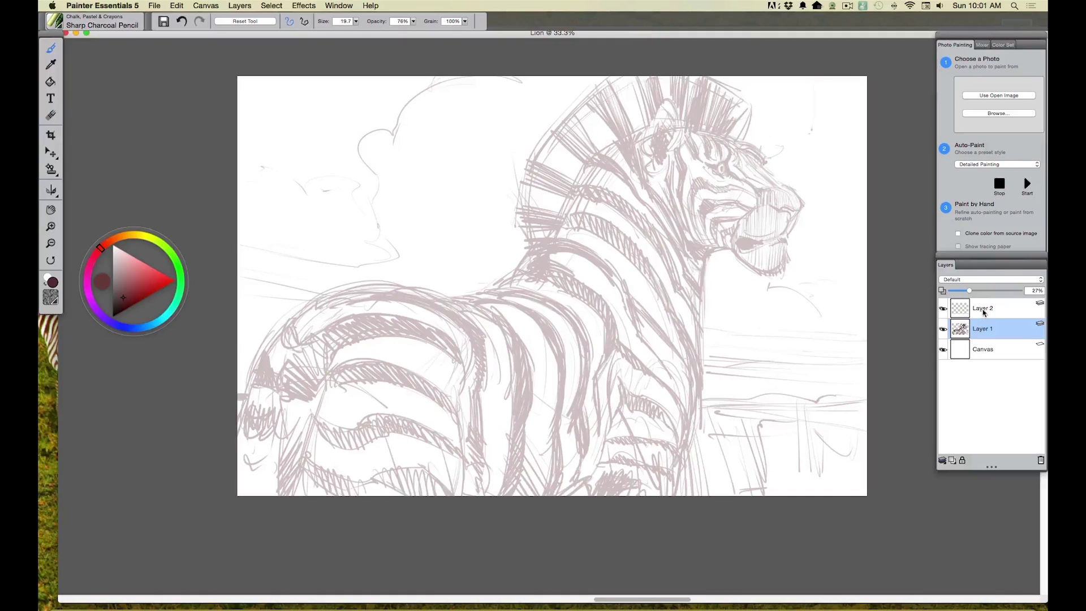
pyautogui.click(984, 313)
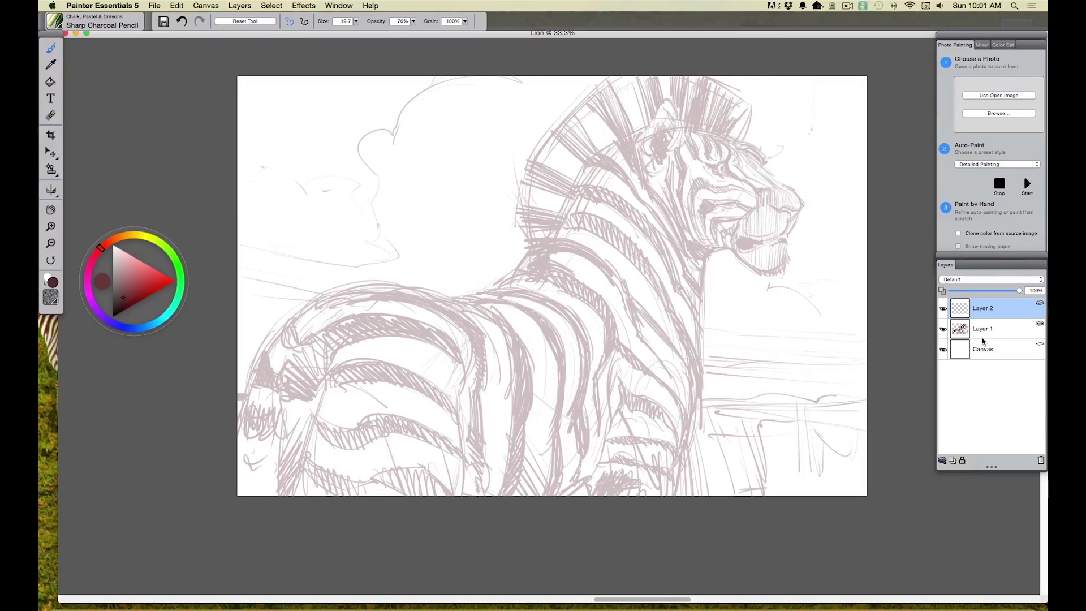
pyautogui.click(985, 333)
pyautogui.moveTo(969, 291); pyautogui.dragTo(965, 290)
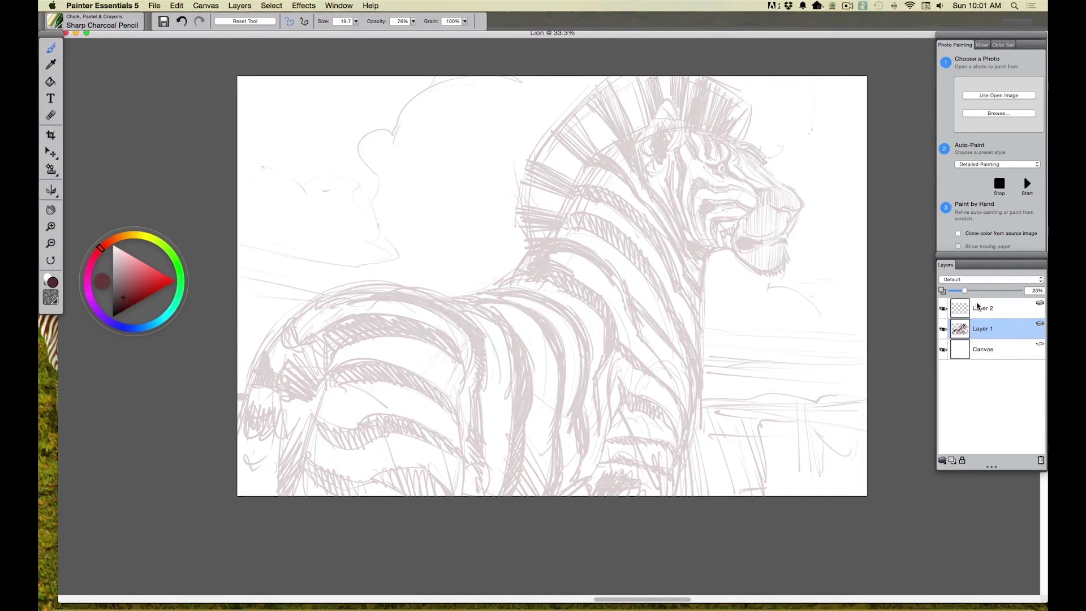
pyautogui.click(985, 311)
# Step: Set the brush size to 9.5 and ink the lion's eye, ears, face outline, muzzle, chin and outer mane edge on Layer 2
pyautogui.press('super+equal')
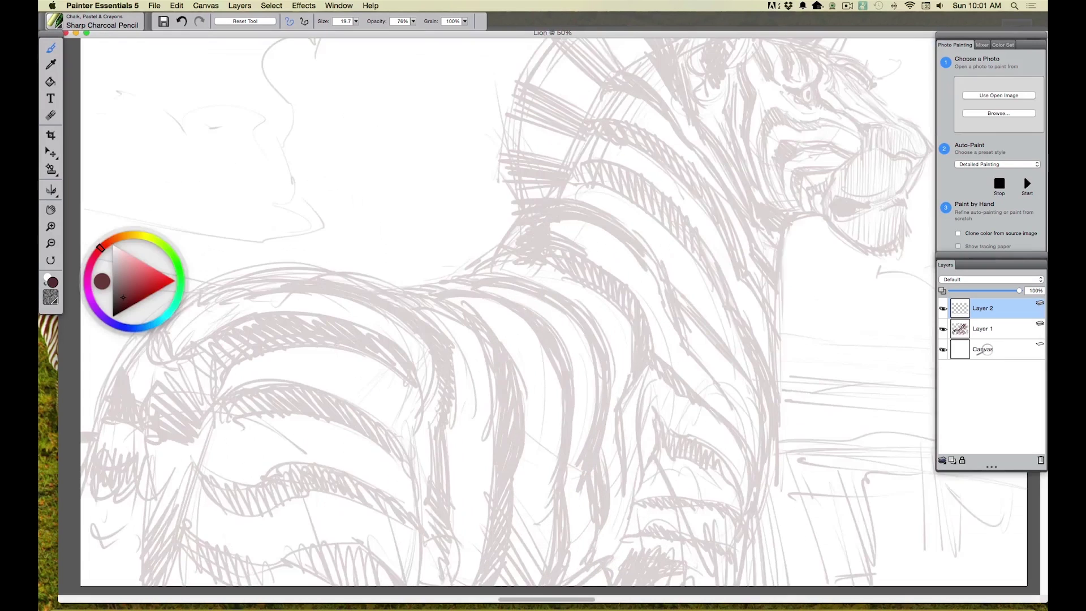
pyautogui.moveTo(425, 368); pyautogui.dragTo(328, 433)
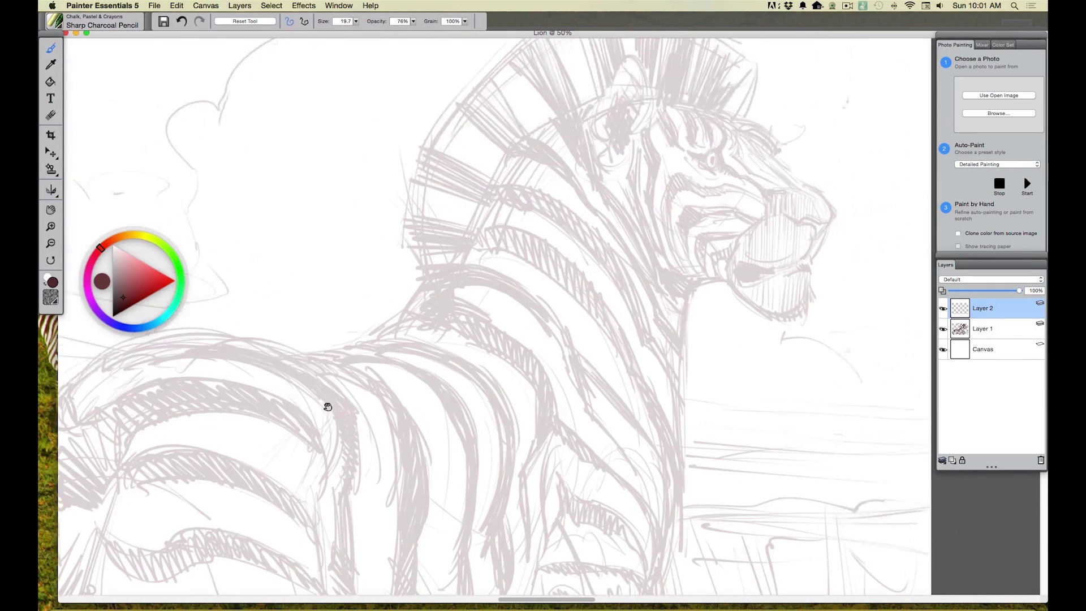
pyautogui.moveTo(369, 399); pyautogui.dragTo(261, 466)
pyautogui.click(356, 24)
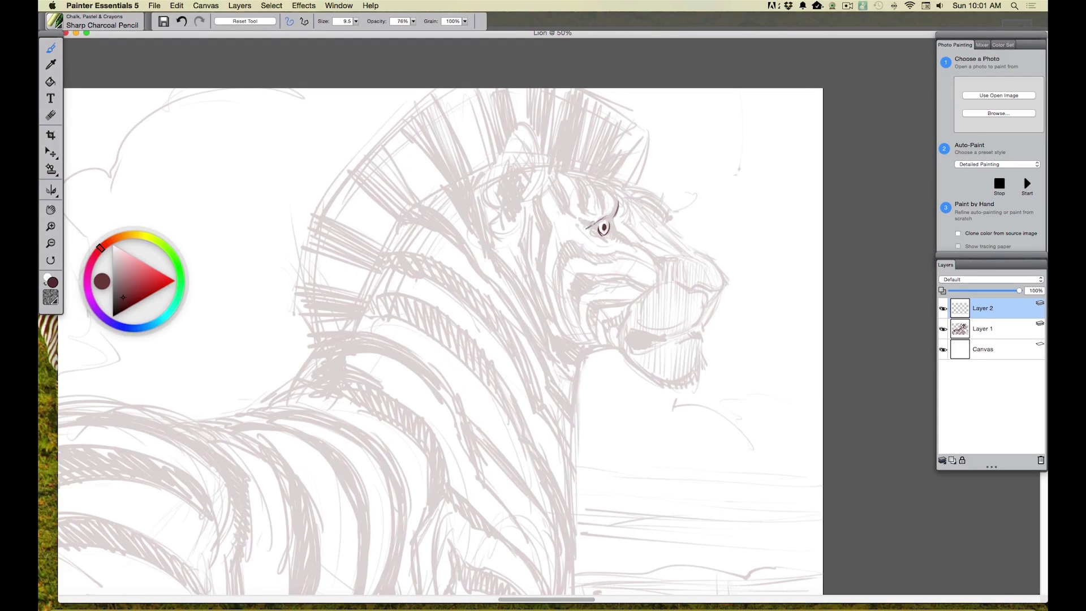
pyautogui.moveTo(578, 227)
pyautogui.mouseDown()
pyautogui.moveTo(592, 222)
pyautogui.moveTo(583, 227)
pyautogui.moveTo(605, 242)
pyautogui.mouseUp()
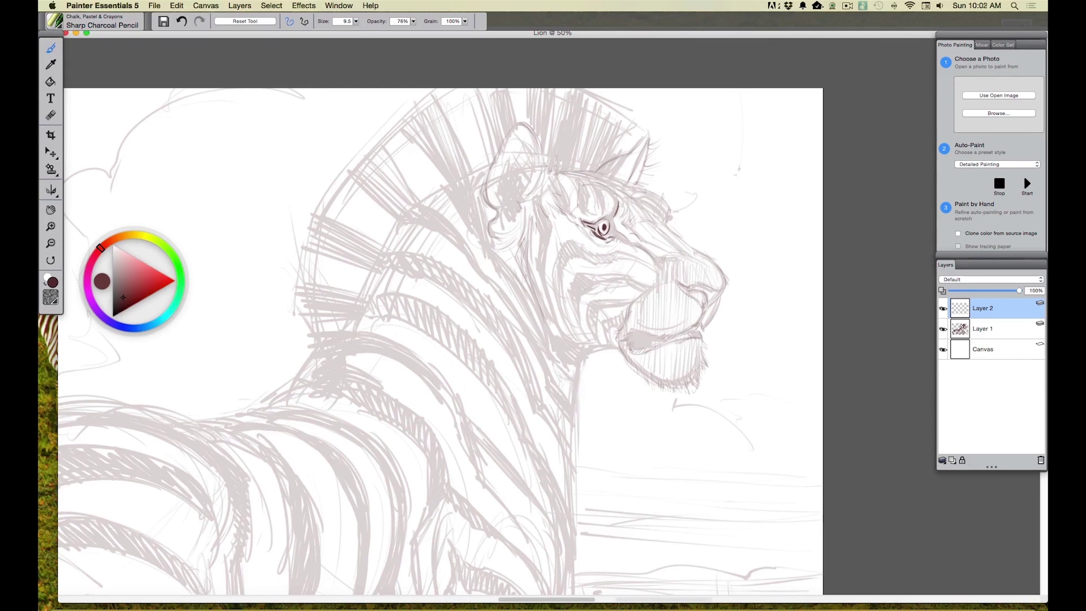
pyautogui.moveTo(583, 175)
pyautogui.mouseDown()
pyautogui.moveTo(555, 172)
pyautogui.moveTo(615, 155)
pyautogui.mouseUp()
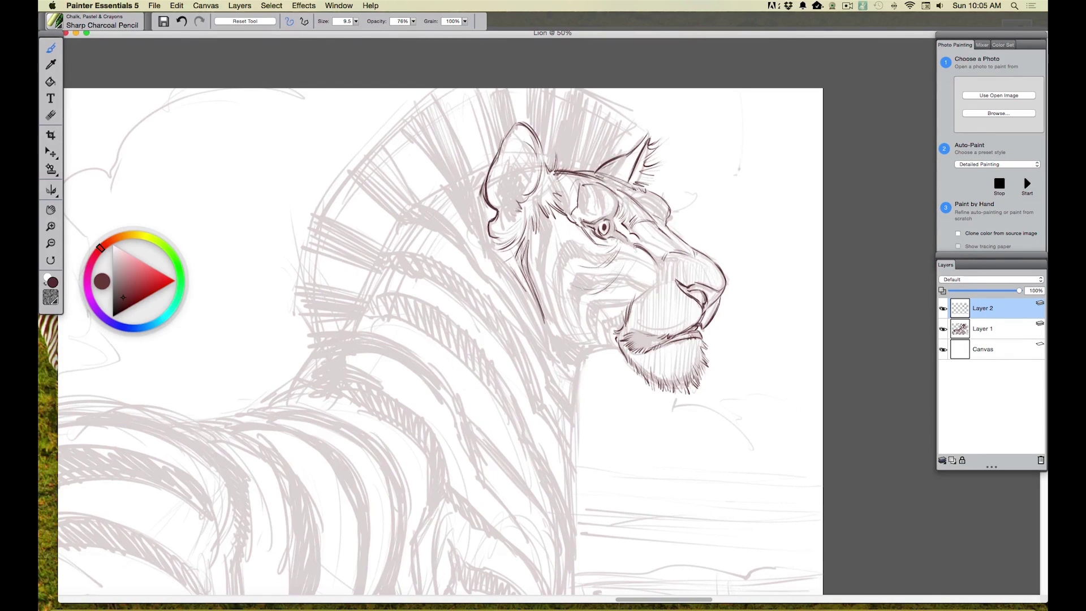
pyautogui.press('n')
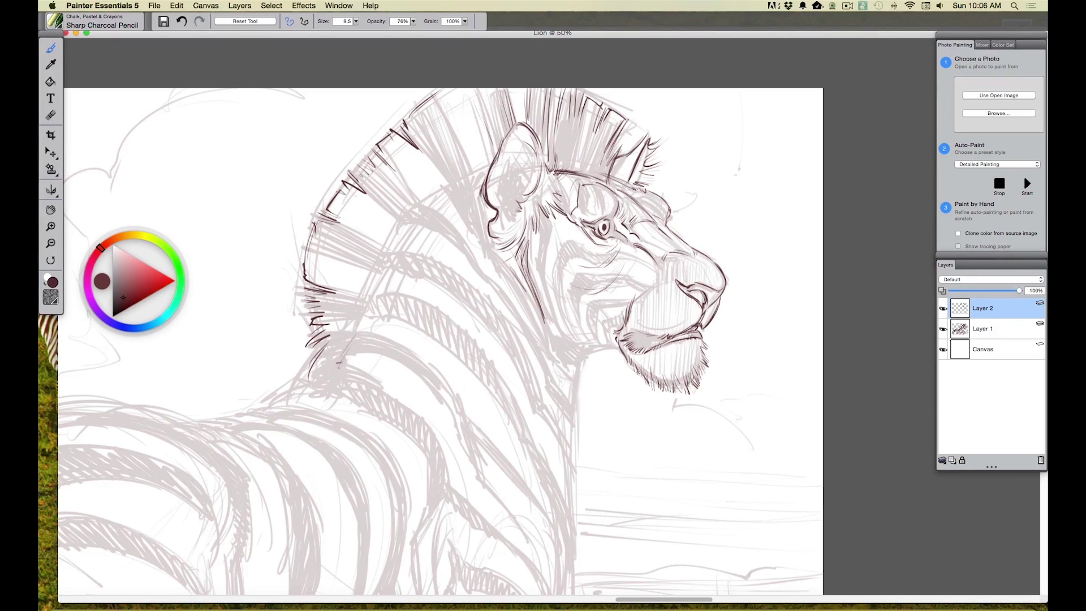
# Step: Ink the wavy tuft where the mane meets the back and the hair strokes of the mane's rear bands
pyautogui.moveTo(316, 363)
pyautogui.mouseDown()
pyautogui.moveTo(289, 409)
pyautogui.moveTo(324, 387)
pyautogui.moveTo(326, 397)
pyautogui.moveTo(273, 422)
pyautogui.mouseUp()
pyautogui.moveTo(326, 367); pyautogui.dragTo(289, 406)
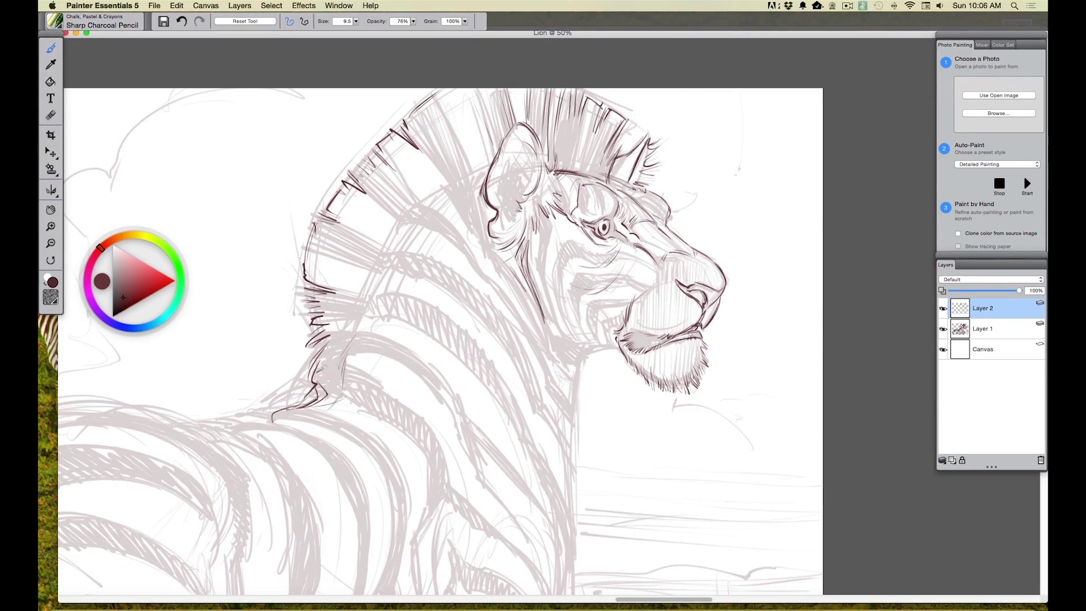
pyautogui.moveTo(323, 371)
pyautogui.mouseDown()
pyautogui.moveTo(340, 407)
pyautogui.moveTo(317, 408)
pyautogui.moveTo(339, 393)
pyautogui.mouseUp()
pyautogui.moveTo(323, 339)
pyautogui.mouseDown()
pyautogui.moveTo(350, 334)
pyautogui.moveTo(328, 357)
pyautogui.mouseUp()
pyautogui.moveTo(328, 354); pyautogui.dragTo(342, 365)
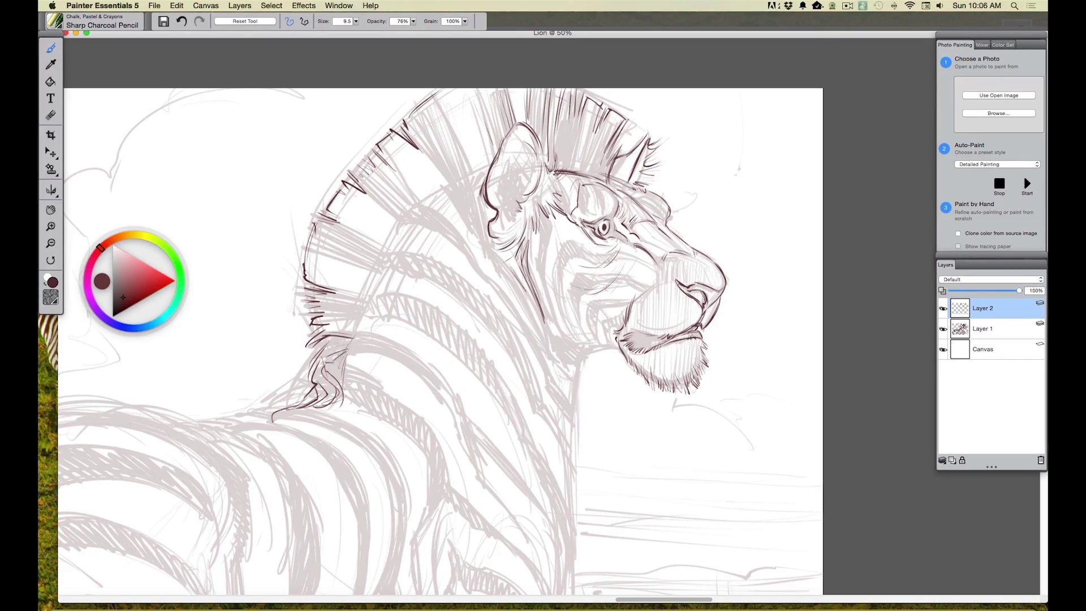
pyautogui.moveTo(327, 216)
pyautogui.mouseDown()
pyautogui.moveTo(385, 252)
pyautogui.moveTo(388, 236)
pyautogui.mouseUp()
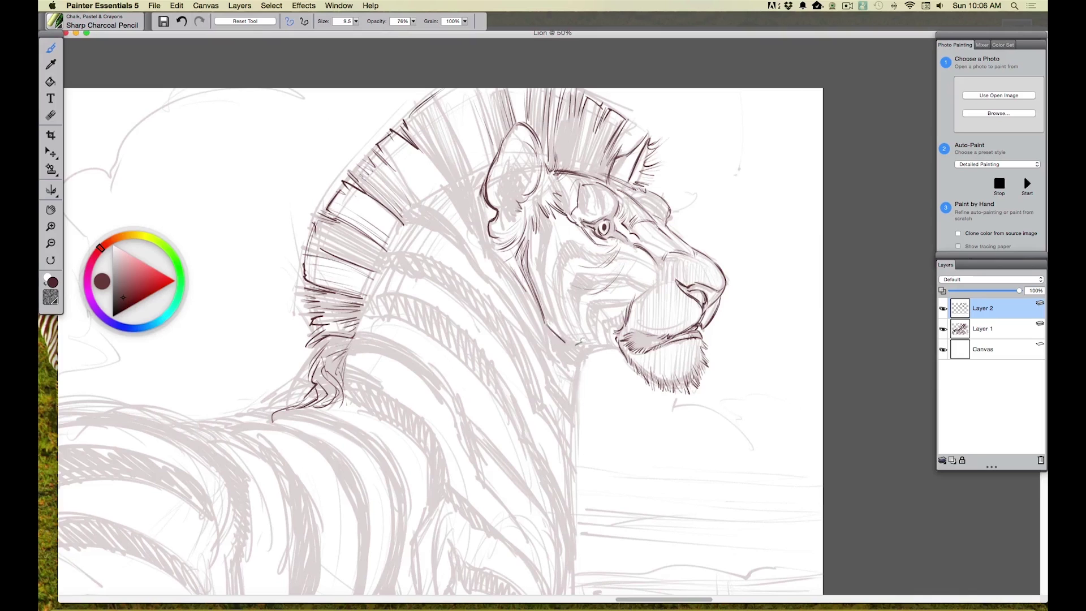
# Step: Ink the lion's jawline, cheek edge, throat fur and upper front neck line, and refine the mouth corner
pyautogui.moveTo(588, 349); pyautogui.dragTo(548, 331)
pyautogui.moveTo(615, 346); pyautogui.dragTo(589, 351)
pyautogui.moveTo(609, 333)
pyautogui.mouseDown()
pyautogui.moveTo(617, 347)
pyautogui.moveTo(580, 306)
pyautogui.moveTo(591, 321)
pyautogui.mouseUp()
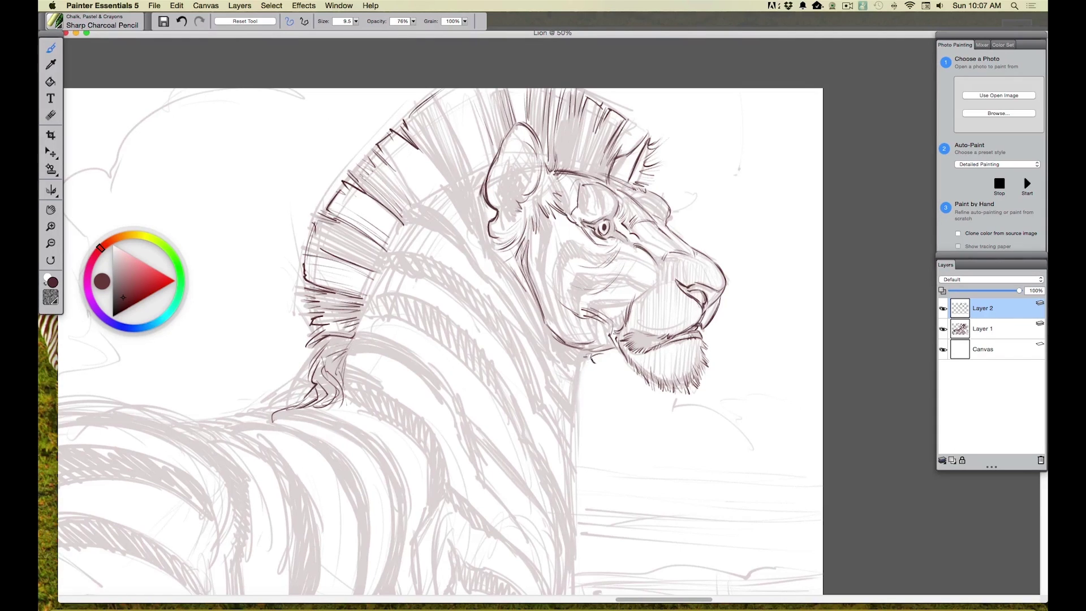
pyautogui.moveTo(592, 358); pyautogui.dragTo(592, 369)
pyautogui.moveTo(584, 357)
pyautogui.mouseDown()
pyautogui.moveTo(577, 414)
pyautogui.moveTo(538, 297)
pyautogui.moveTo(570, 371)
pyautogui.moveTo(573, 440)
pyautogui.mouseUp()
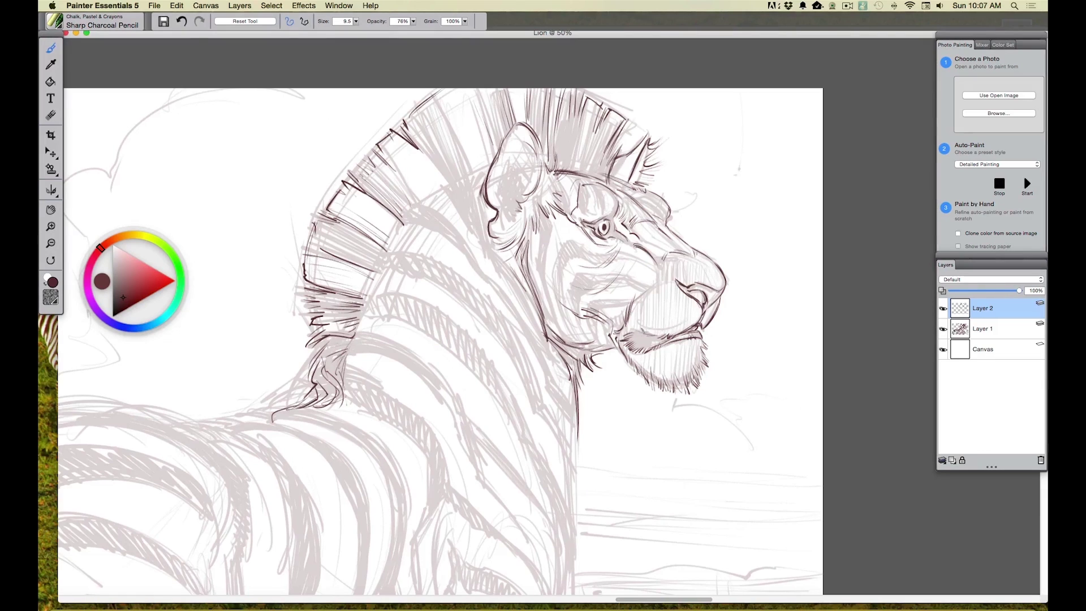
pyautogui.moveTo(656, 334); pyautogui.dragTo(632, 331)
# Step: Draw the inner folds and fur of the near ear, and darken the eye rim and nostril
pyautogui.moveTo(521, 137)
pyautogui.mouseDown()
pyautogui.moveTo(535, 150)
pyautogui.moveTo(513, 148)
pyautogui.moveTo(527, 138)
pyautogui.moveTo(512, 153)
pyautogui.moveTo(531, 164)
pyautogui.moveTo(509, 170)
pyautogui.mouseUp()
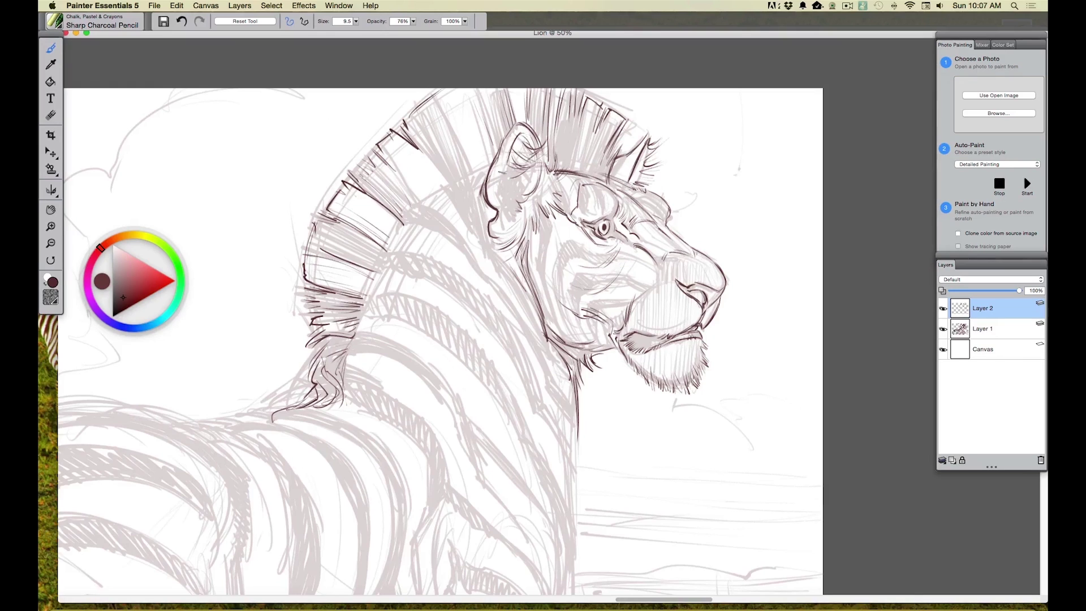
pyautogui.moveTo(530, 176)
pyautogui.mouseDown()
pyautogui.moveTo(491, 205)
pyautogui.moveTo(505, 207)
pyautogui.moveTo(500, 254)
pyautogui.mouseUp()
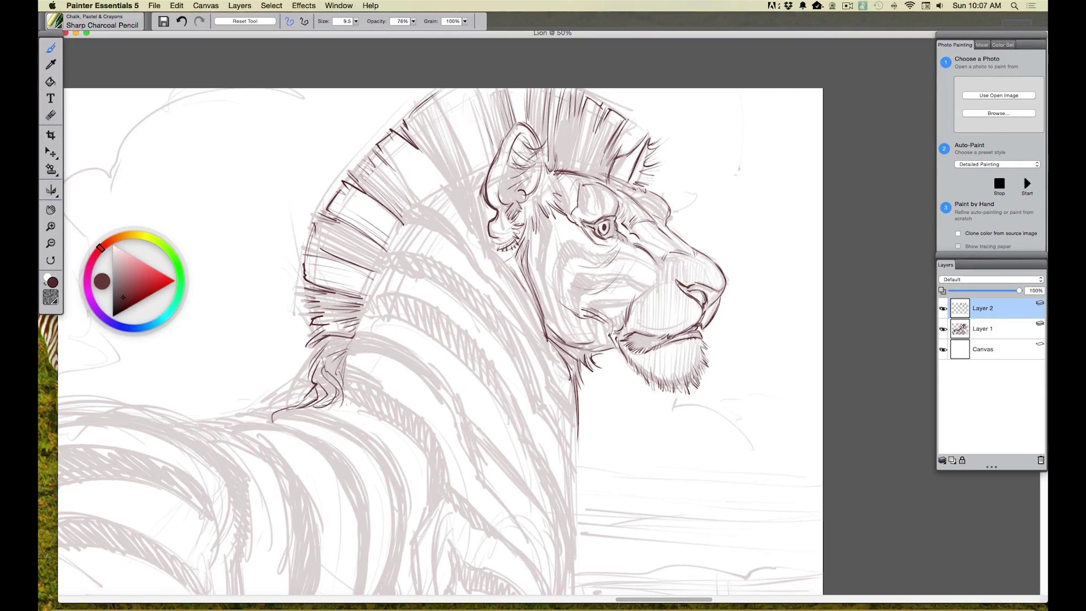
pyautogui.moveTo(607, 238)
pyautogui.mouseDown()
pyautogui.moveTo(615, 218)
pyautogui.moveTo(591, 221)
pyautogui.moveTo(597, 228)
pyautogui.mouseUp()
pyautogui.moveTo(704, 302)
pyautogui.mouseDown()
pyautogui.moveTo(685, 286)
pyautogui.moveTo(703, 307)
pyautogui.mouseUp()
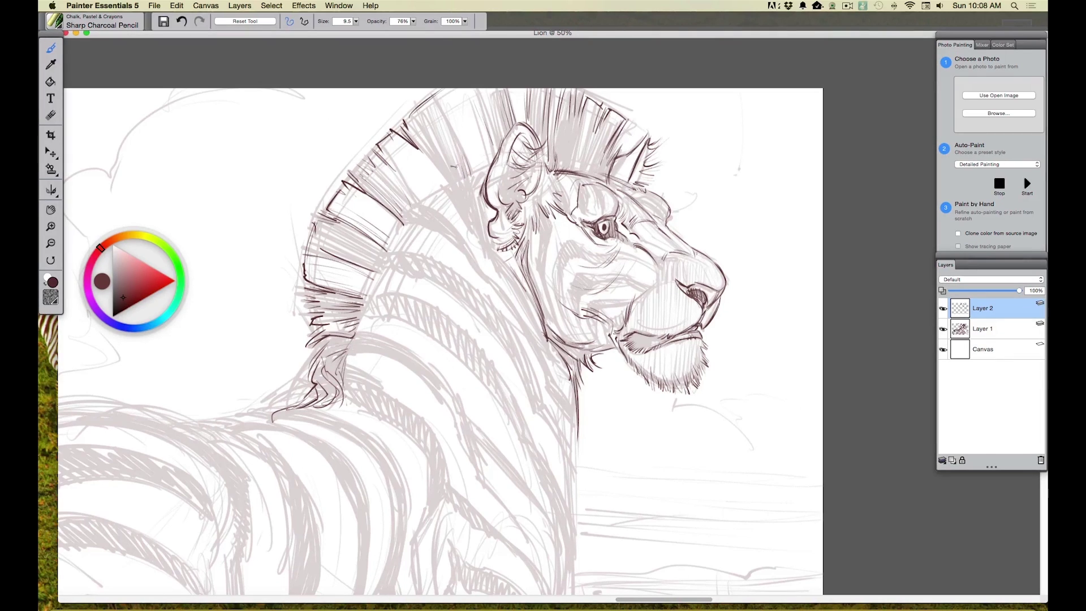
# Step: Ink the hairline at the base of the mane, the start of the back, the chest contour and the front leg outline
pyautogui.moveTo(487, 176)
pyautogui.mouseDown()
pyautogui.moveTo(431, 186)
pyautogui.moveTo(406, 207)
pyautogui.moveTo(345, 346)
pyautogui.mouseUp()
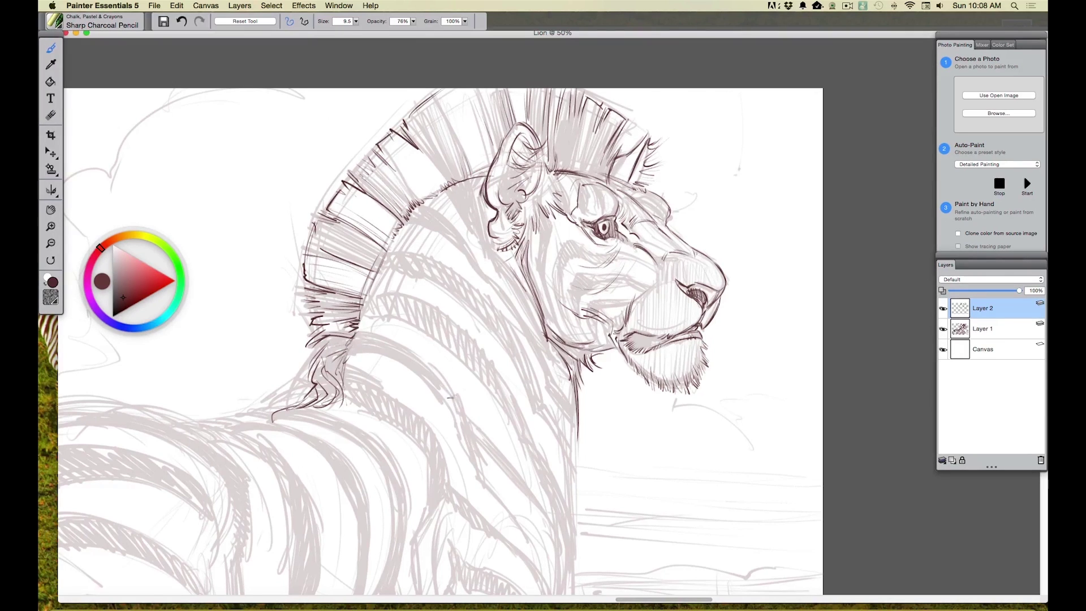
pyautogui.moveTo(570, 411); pyautogui.dragTo(573, 461)
pyautogui.press('super+minus')
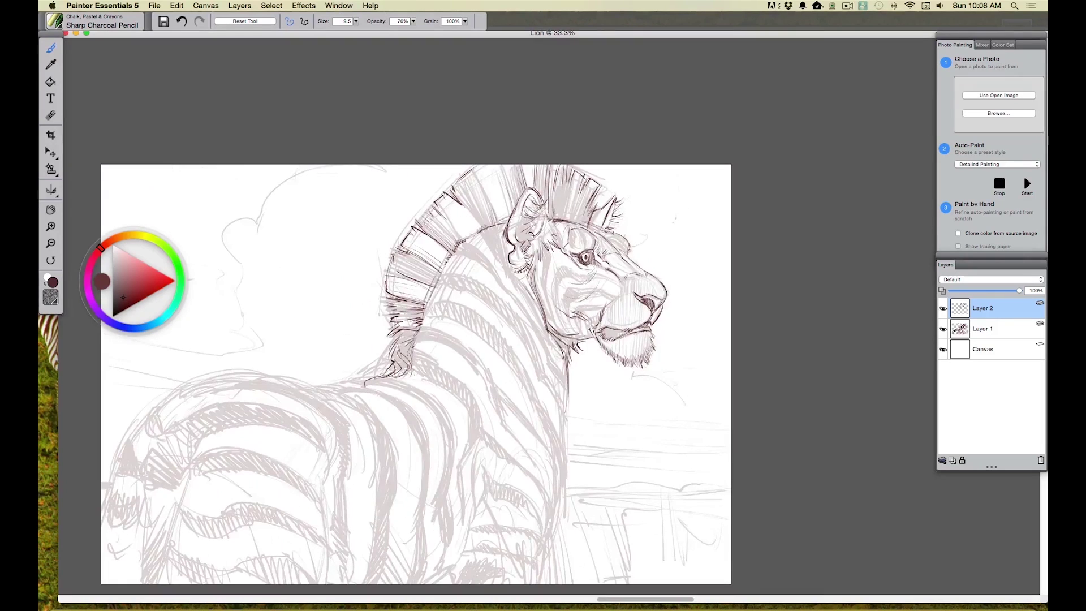
pyautogui.moveTo(231, 380); pyautogui.dragTo(351, 282)
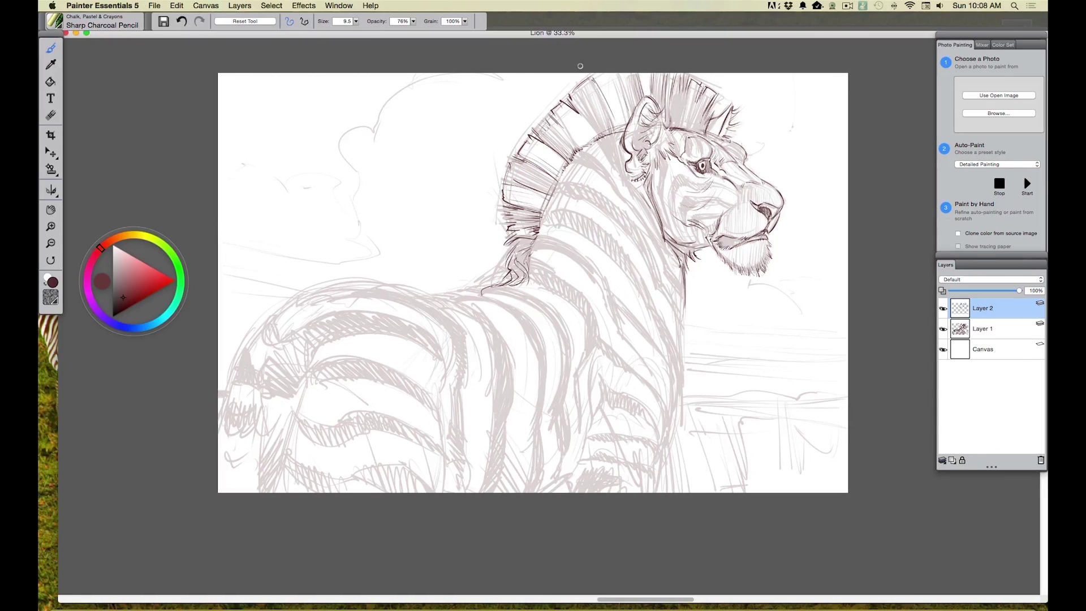
pyautogui.moveTo(488, 278)
pyautogui.mouseDown()
pyautogui.moveTo(505, 253)
pyautogui.moveTo(471, 289)
pyautogui.mouseUp()
pyautogui.moveTo(683, 282); pyautogui.dragTo(676, 340)
pyautogui.moveTo(679, 323); pyautogui.dragTo(679, 353)
pyautogui.moveTo(656, 295)
pyautogui.mouseDown()
pyautogui.moveTo(679, 362)
pyautogui.moveTo(656, 486)
pyautogui.moveTo(657, 452)
pyautogui.mouseUp()
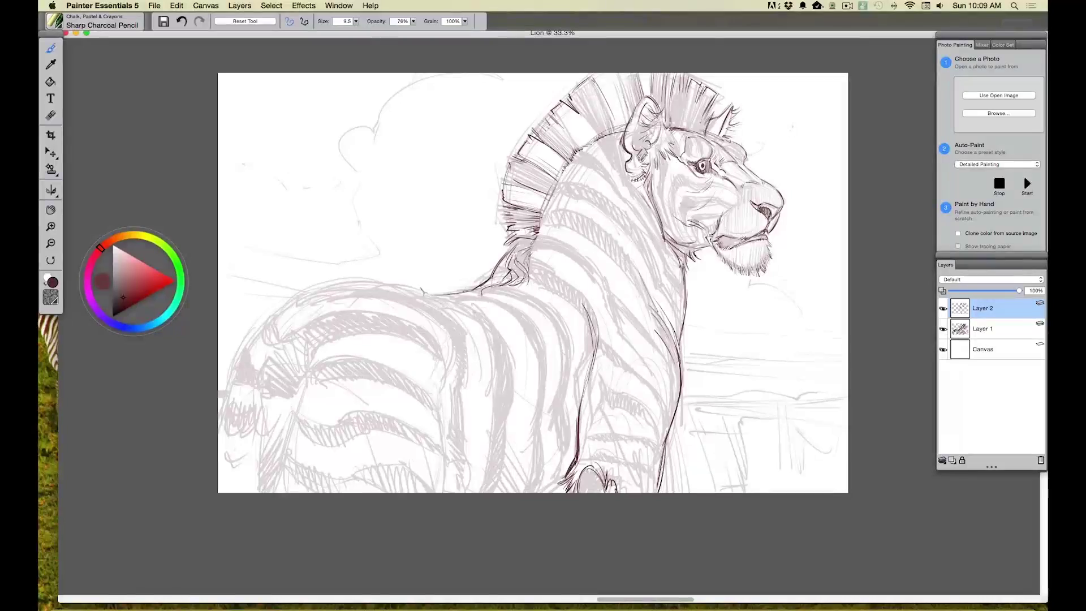
# Step: Ink the contour of the back from the base of the mane towards the rump
pyautogui.moveTo(428, 293)
pyautogui.mouseDown()
pyautogui.moveTo(480, 283)
pyautogui.moveTo(417, 293)
pyautogui.moveTo(466, 286)
pyautogui.mouseUp()
pyautogui.moveTo(396, 291); pyautogui.dragTo(428, 293)
pyautogui.moveTo(355, 288); pyautogui.dragTo(419, 293)
# Step: Ink the front edge of the thigh, the curve of the rump and the rear contours of the hind legs
pyautogui.moveTo(449, 351)
pyautogui.mouseDown()
pyautogui.moveTo(435, 487)
pyautogui.moveTo(439, 422)
pyautogui.mouseUp()
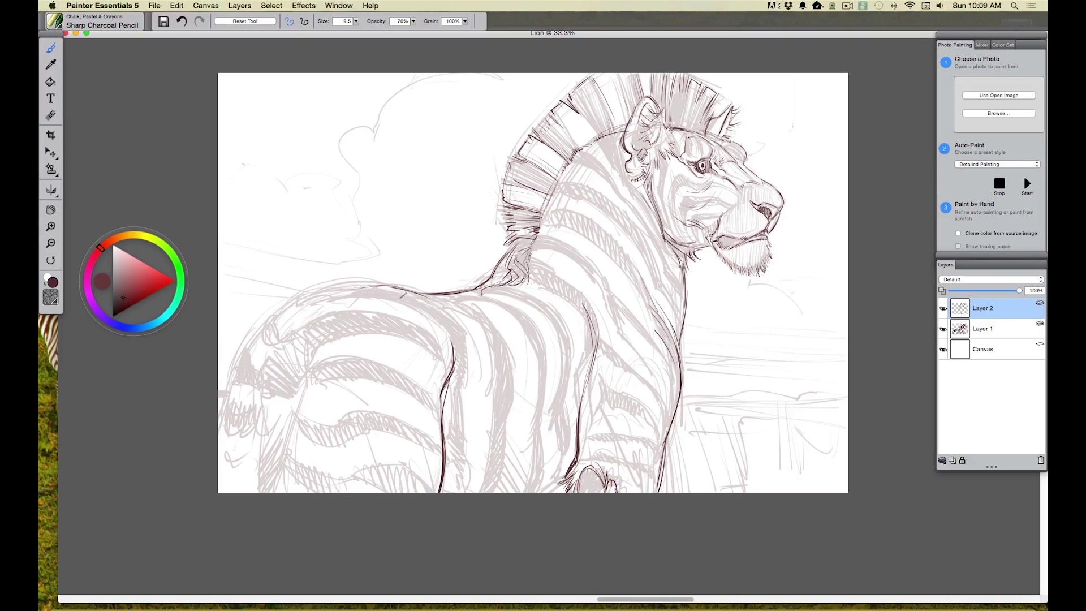
pyautogui.moveTo(434, 310); pyautogui.dragTo(451, 338)
pyautogui.moveTo(251, 329)
pyautogui.mouseDown()
pyautogui.moveTo(222, 411)
pyautogui.moveTo(223, 379)
pyautogui.moveTo(218, 424)
pyautogui.mouseUp()
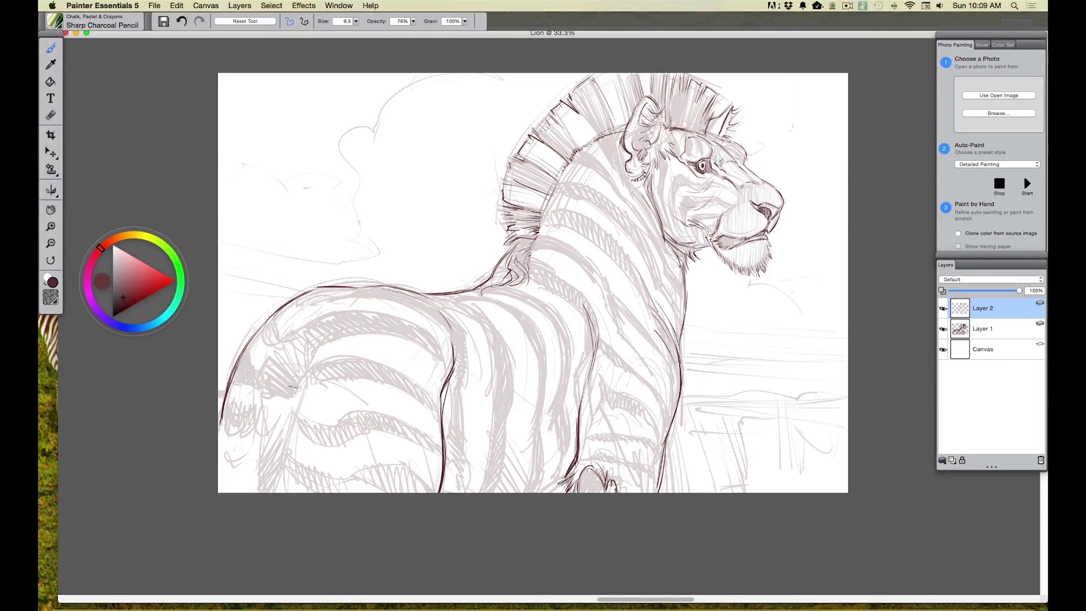
pyautogui.moveTo(299, 393)
pyautogui.mouseDown()
pyautogui.moveTo(315, 359)
pyautogui.moveTo(254, 390)
pyautogui.moveTo(251, 377)
pyautogui.moveTo(252, 491)
pyautogui.mouseUp()
pyautogui.moveTo(296, 390); pyautogui.dragTo(277, 489)
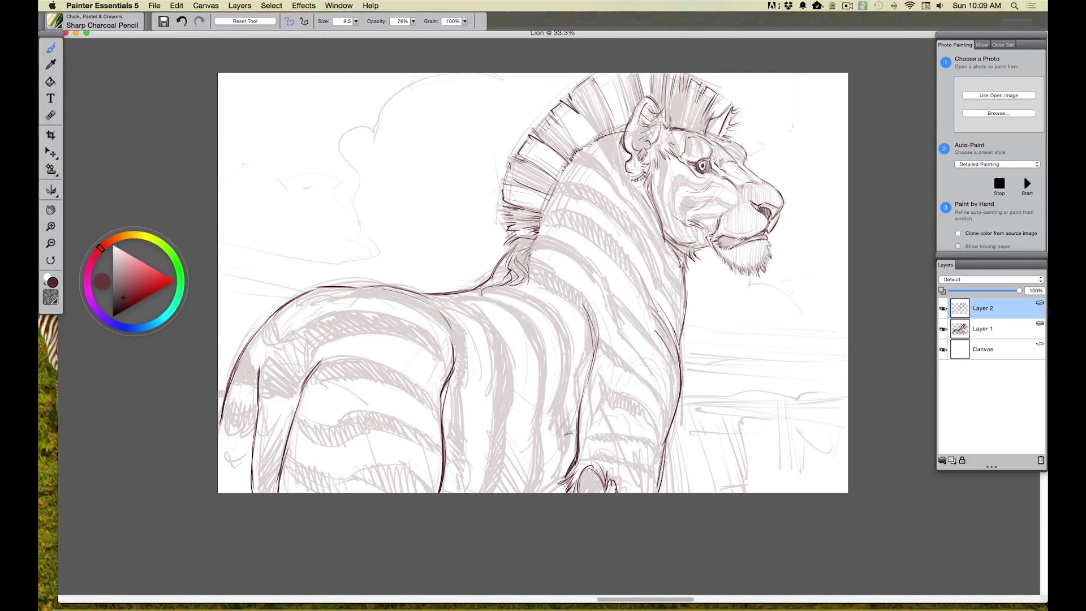
# Step: Add the belly line, short fur strokes and extra contour lines behind the shoulder
pyautogui.moveTo(489, 396); pyautogui.dragTo(568, 439)
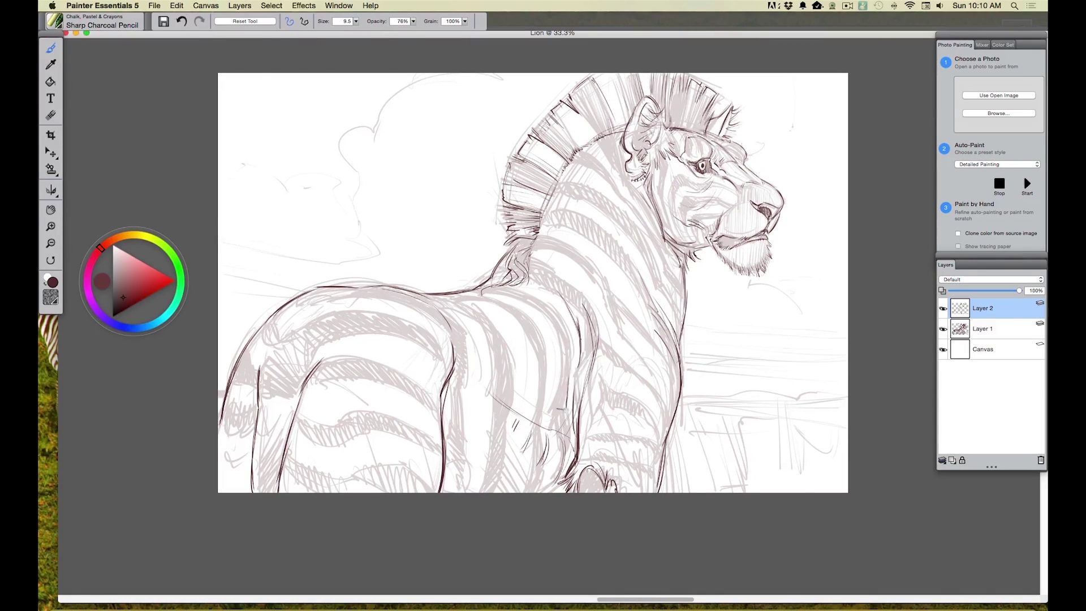
pyautogui.moveTo(554, 340); pyautogui.dragTo(566, 432)
pyautogui.moveTo(520, 264); pyautogui.dragTo(558, 278)
# Step: Draw thin grass blades across the ground in front of the lion, from the picture's right edge to the front leg
pyautogui.moveTo(803, 433); pyautogui.dragTo(815, 469)
pyautogui.moveTo(814, 412); pyautogui.dragTo(828, 469)
pyautogui.moveTo(827, 415); pyautogui.dragTo(839, 490)
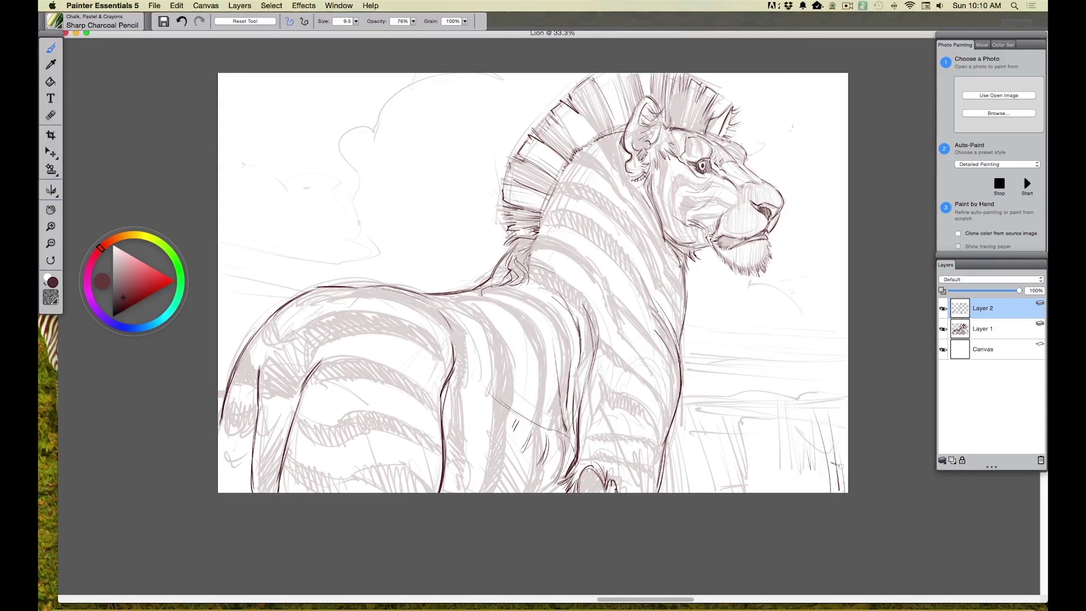
pyautogui.moveTo(840, 452); pyautogui.dragTo(846, 493)
pyautogui.moveTo(786, 441)
pyautogui.mouseDown()
pyautogui.moveTo(790, 491)
pyautogui.moveTo(784, 456)
pyautogui.mouseUp()
pyautogui.moveTo(781, 493); pyautogui.dragTo(725, 407)
pyautogui.moveTo(754, 475); pyautogui.dragTo(719, 409)
pyautogui.moveTo(735, 491); pyautogui.dragTo(702, 427)
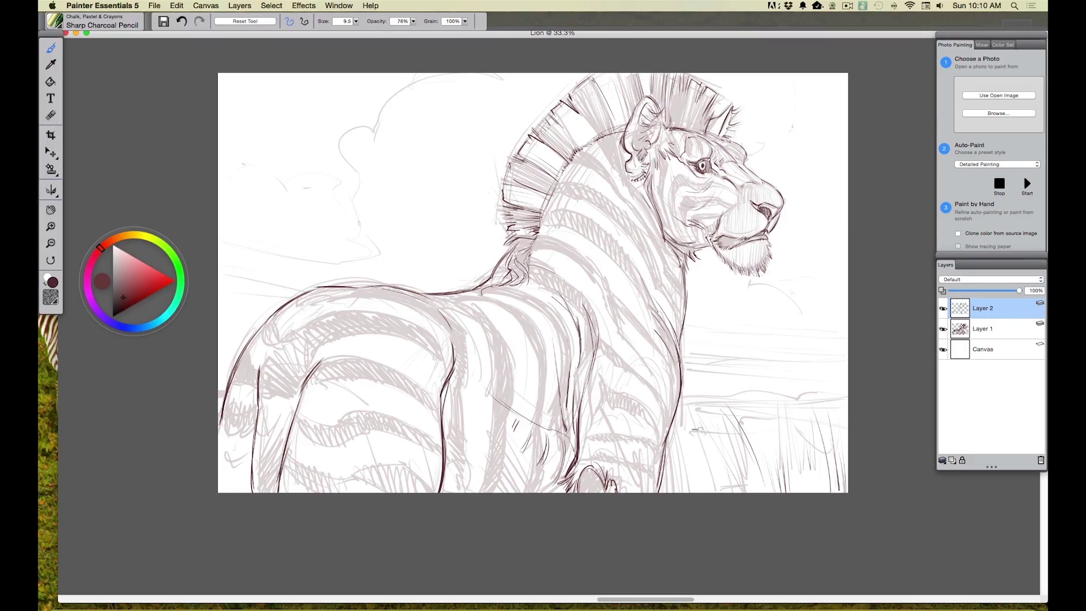
pyautogui.moveTo(711, 470)
pyautogui.mouseDown()
pyautogui.moveTo(687, 420)
pyautogui.moveTo(682, 431)
pyautogui.mouseUp()
pyautogui.moveTo(705, 492); pyautogui.dragTo(676, 427)
pyautogui.moveTo(682, 492); pyautogui.dragTo(674, 463)
pyautogui.moveTo(728, 491); pyautogui.dragTo(700, 407)
pyautogui.moveTo(688, 492); pyautogui.dragTo(679, 455)
pyautogui.moveTo(668, 492)
pyautogui.mouseDown()
pyautogui.moveTo(663, 469)
pyautogui.moveTo(637, 464)
pyautogui.mouseUp()
pyautogui.moveTo(439, 492); pyautogui.dragTo(442, 466)
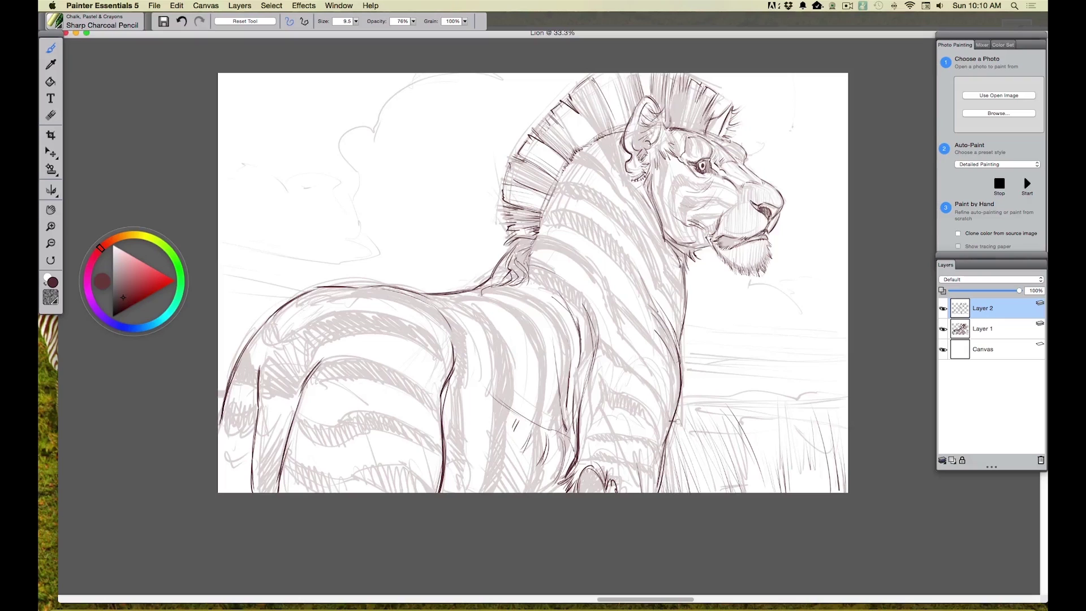
# Step: Ink the distant horizon lines on both sides of the lion and trace parts of the cloud outline behind it
pyautogui.moveTo(843, 360); pyautogui.dragTo(767, 361)
pyautogui.moveTo(682, 350)
pyautogui.mouseDown()
pyautogui.moveTo(790, 368)
pyautogui.moveTo(710, 368)
pyautogui.mouseUp()
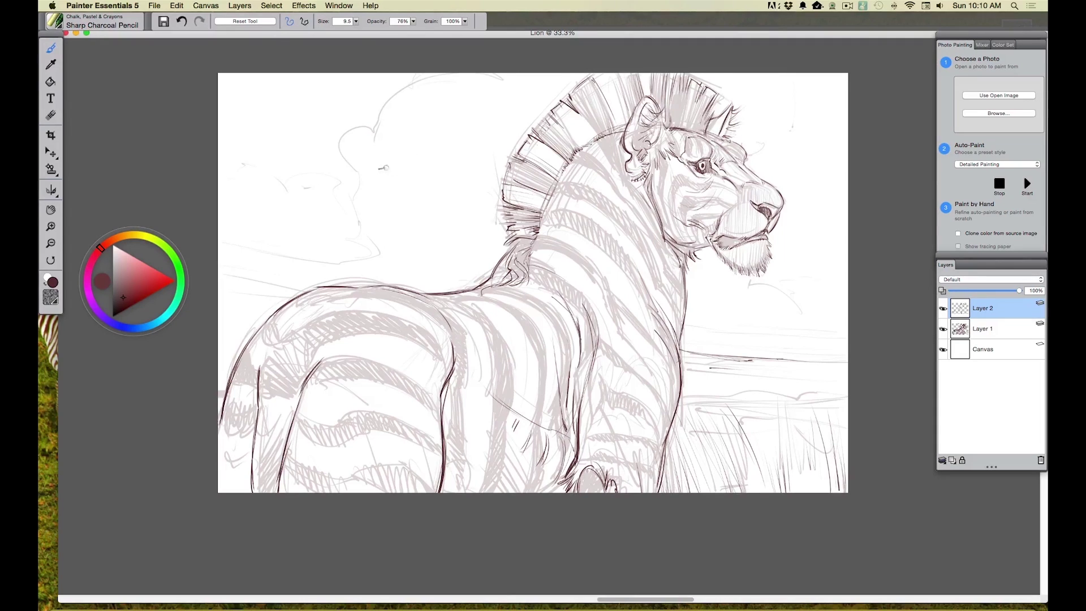
pyautogui.moveTo(386, 93)
pyautogui.mouseDown()
pyautogui.moveTo(396, 75)
pyautogui.moveTo(373, 114)
pyautogui.moveTo(384, 139)
pyautogui.moveTo(345, 143)
pyautogui.moveTo(337, 164)
pyautogui.mouseUp()
pyautogui.moveTo(346, 256)
pyautogui.mouseDown()
pyautogui.moveTo(292, 271)
pyautogui.moveTo(244, 255)
pyautogui.mouseUp()
pyautogui.moveTo(273, 292)
pyautogui.mouseDown()
pyautogui.moveTo(221, 289)
pyautogui.moveTo(286, 298)
pyautogui.mouseUp()
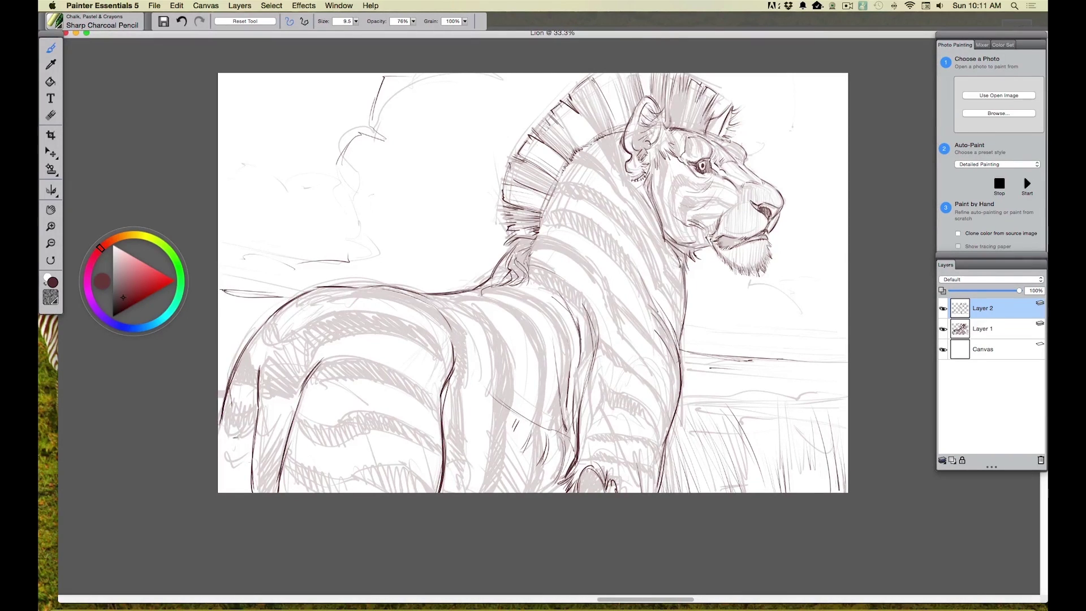
# Step: Add grass blades behind the hind leg and in front of the chest, and ink the far edge of the grass field
pyautogui.moveTo(230, 406); pyautogui.dragTo(244, 493)
pyautogui.moveTo(227, 416); pyautogui.dragTo(241, 493)
pyautogui.moveTo(218, 451); pyautogui.dragTo(231, 492)
pyautogui.moveTo(710, 404)
pyautogui.mouseDown()
pyautogui.moveTo(750, 404)
pyautogui.moveTo(769, 441)
pyautogui.mouseUp()
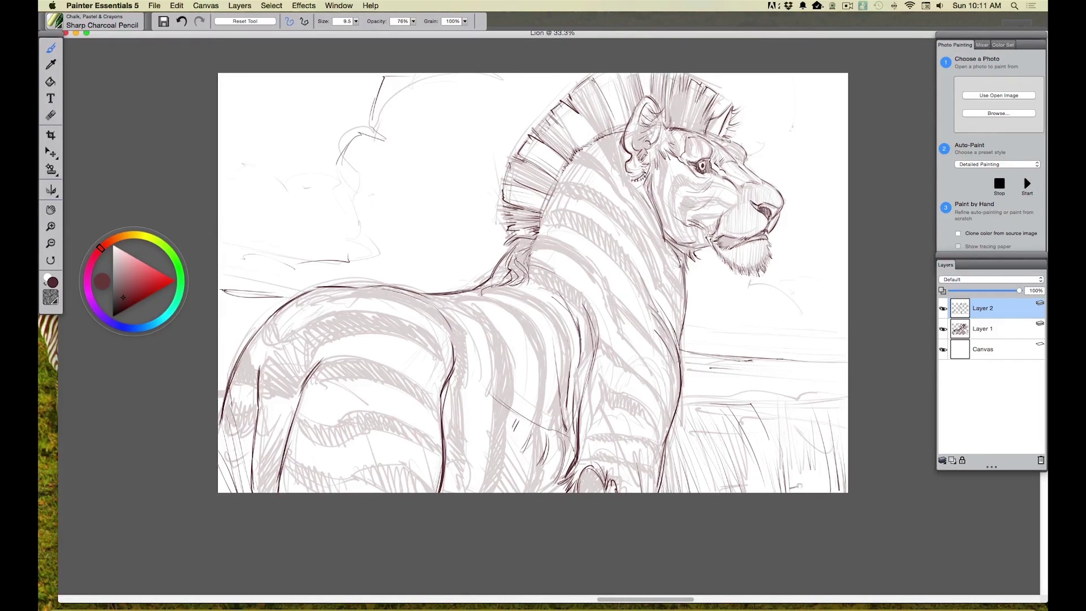
pyautogui.moveTo(730, 408); pyautogui.dragTo(723, 415)
pyautogui.moveTo(832, 394); pyautogui.dragTo(677, 404)
pyautogui.moveTo(752, 399); pyautogui.dragTo(686, 400)
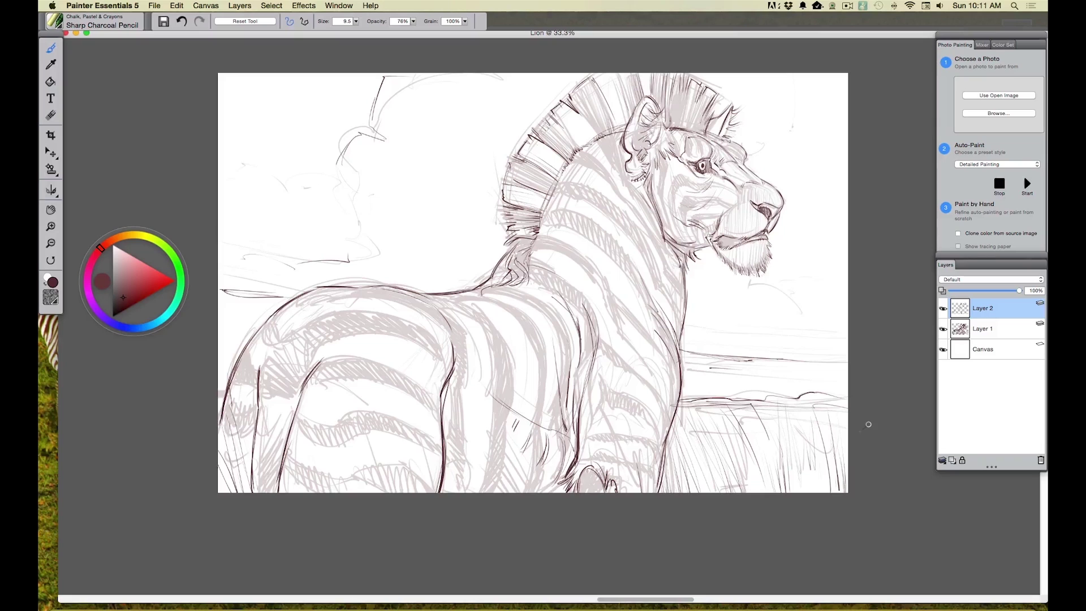
# Step: Ink the stripe contours on the lion's muzzle, cheek and side of the face
pyautogui.moveTo(743, 195)
pyautogui.mouseDown()
pyautogui.moveTo(748, 205)
pyautogui.moveTo(735, 196)
pyautogui.mouseUp()
pyautogui.moveTo(714, 178); pyautogui.dragTo(718, 197)
pyautogui.moveTo(687, 216)
pyautogui.mouseDown()
pyautogui.moveTo(694, 226)
pyautogui.moveTo(680, 215)
pyautogui.moveTo(685, 234)
pyautogui.mouseUp()
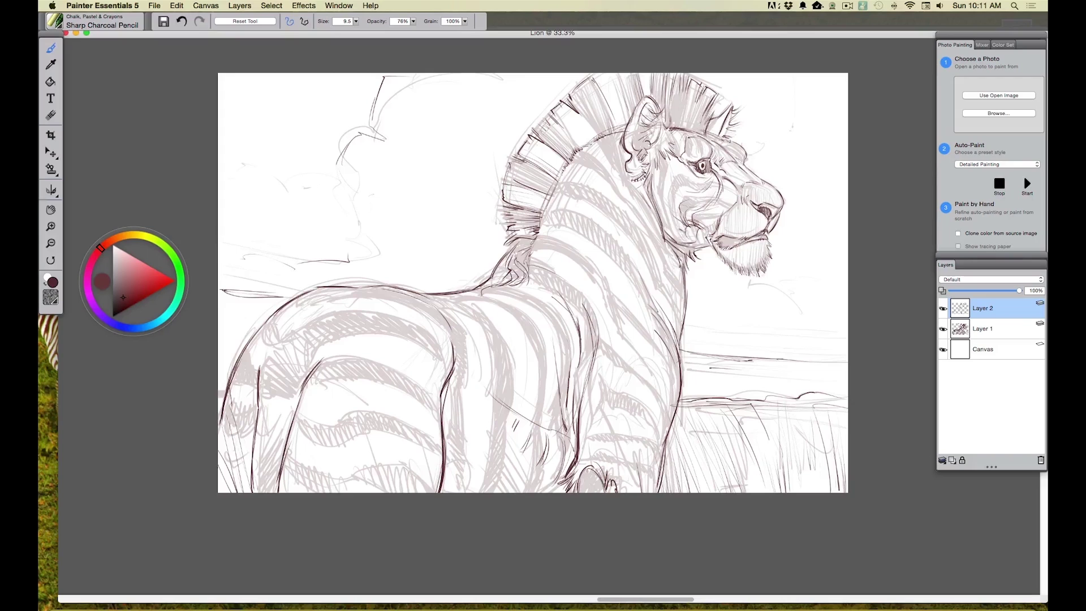
pyautogui.moveTo(670, 187)
pyautogui.mouseDown()
pyautogui.moveTo(673, 232)
pyautogui.moveTo(686, 241)
pyautogui.moveTo(660, 179)
pyautogui.moveTo(679, 244)
pyautogui.mouseUp()
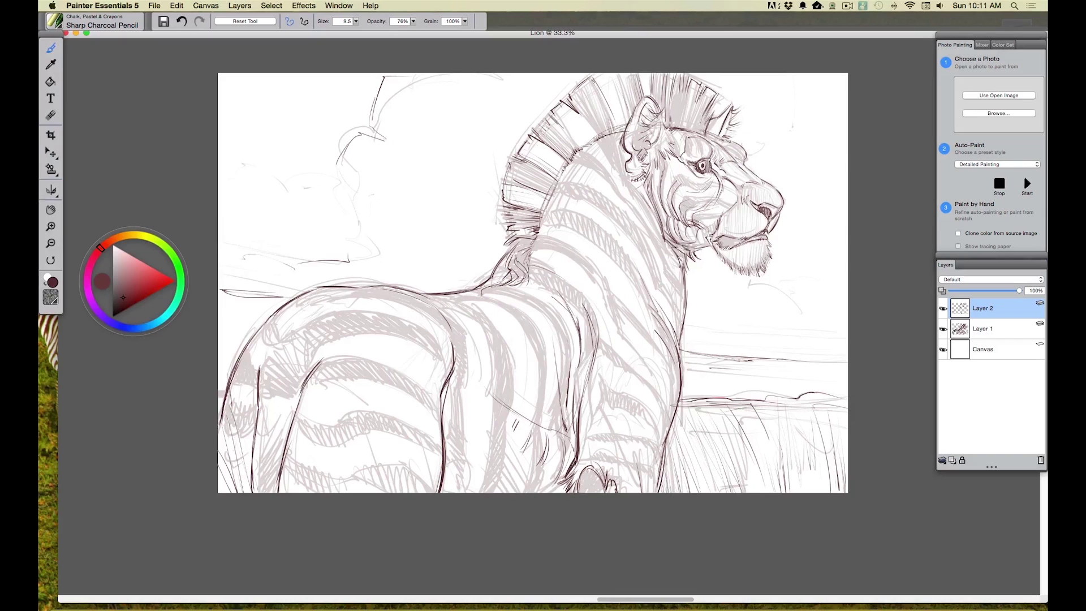